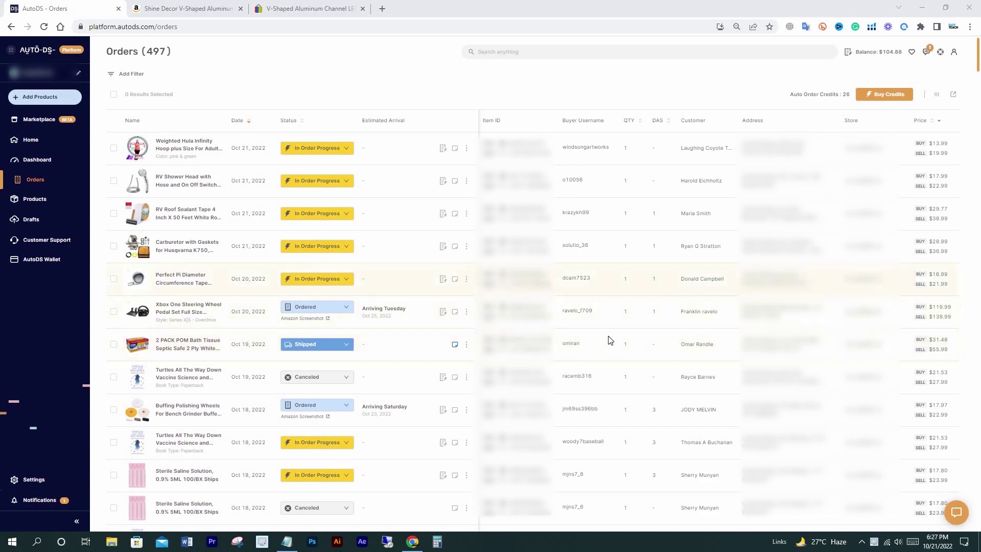
- Open the Drafts upload page listing the 15 product drafts
left_click(31, 222)
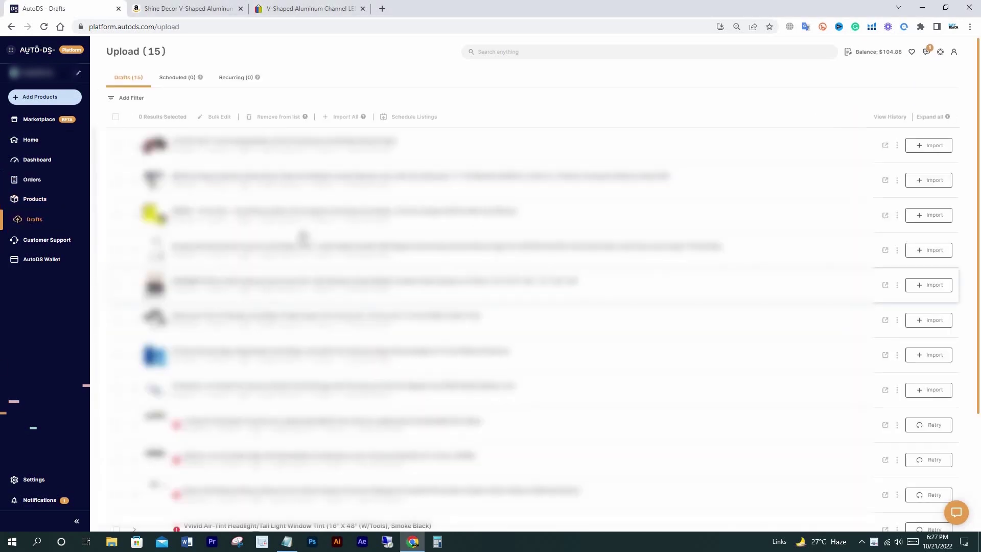
- Look over the Amazon and eBay product pages and copy the Amazon product URL
key("ctrl+Tab")
scroll(390, 164, "down", 2)
key("ctrl+Tab")
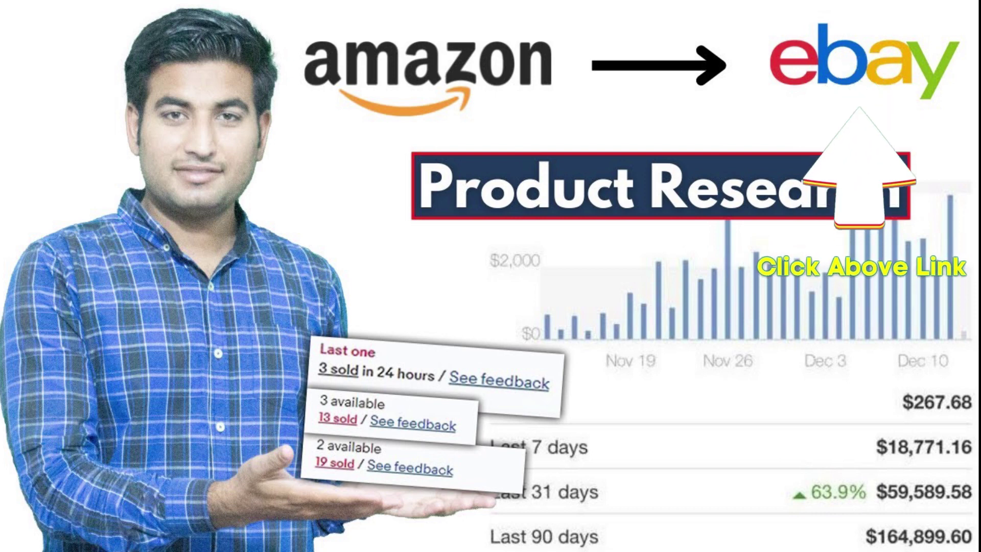
left_click(153, 26)
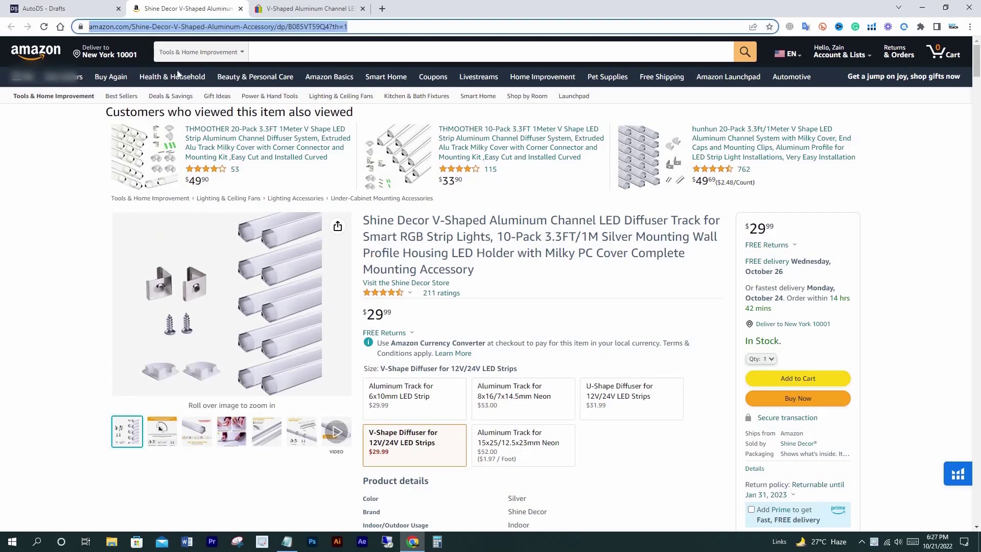
right_click(142, 25)
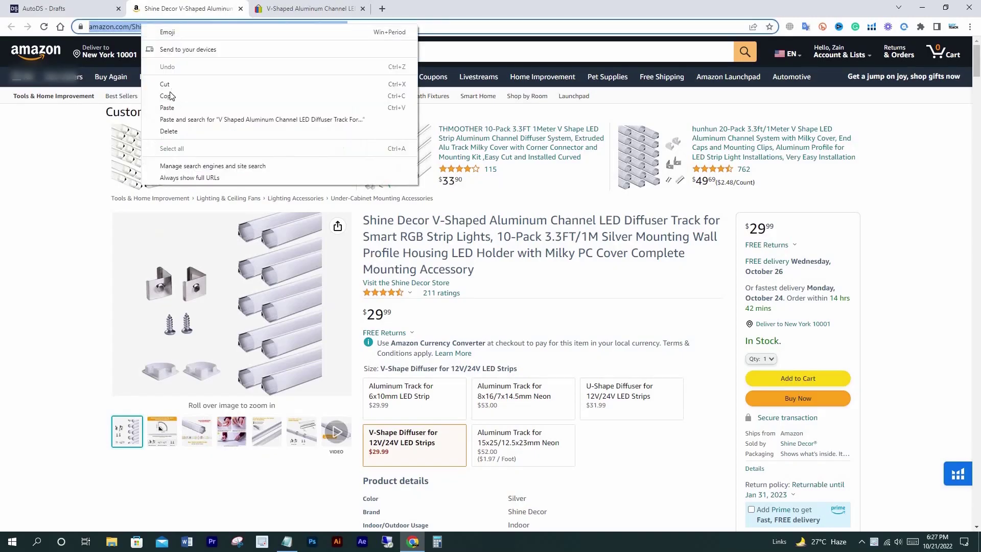
left_click(77, 7)
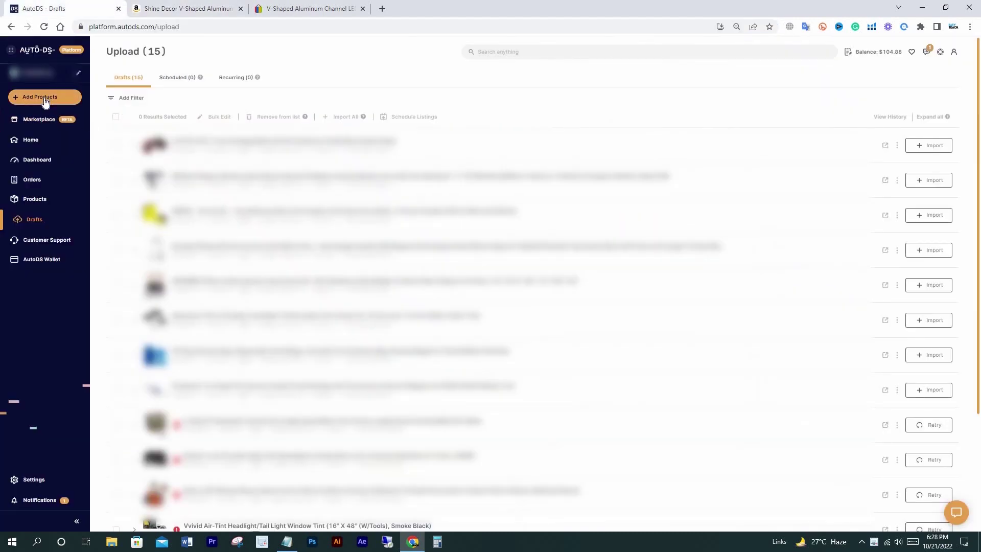
- Import the Amazon URL as a single product and open it with Edit Now (Quick)
left_click(45, 98)
left_click(47, 123)
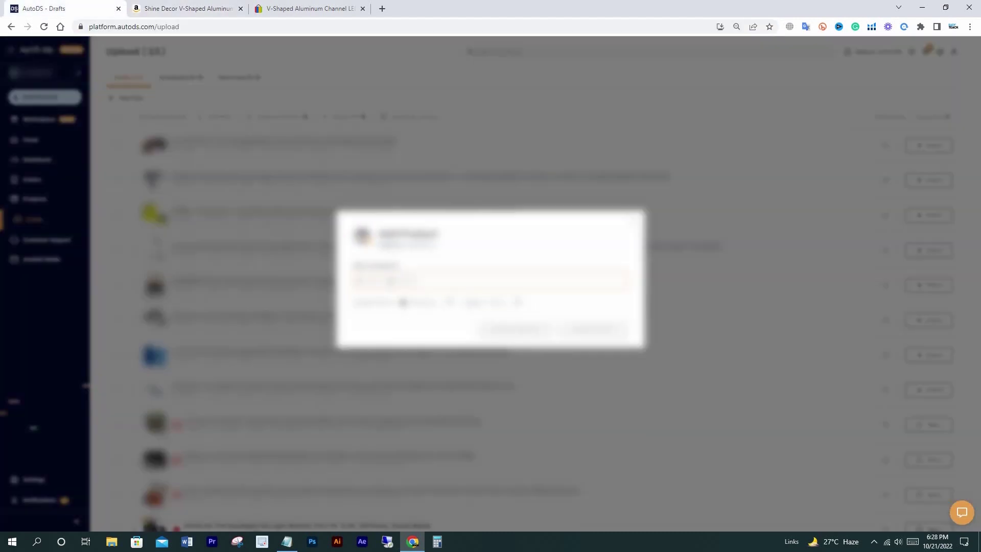
right_click(388, 280)
left_click(419, 358)
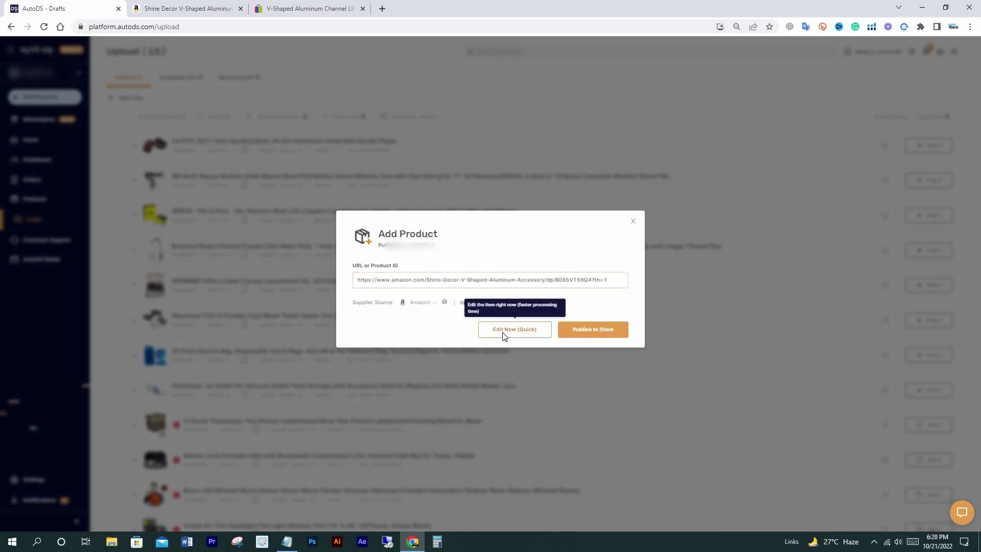
left_click(546, 336)
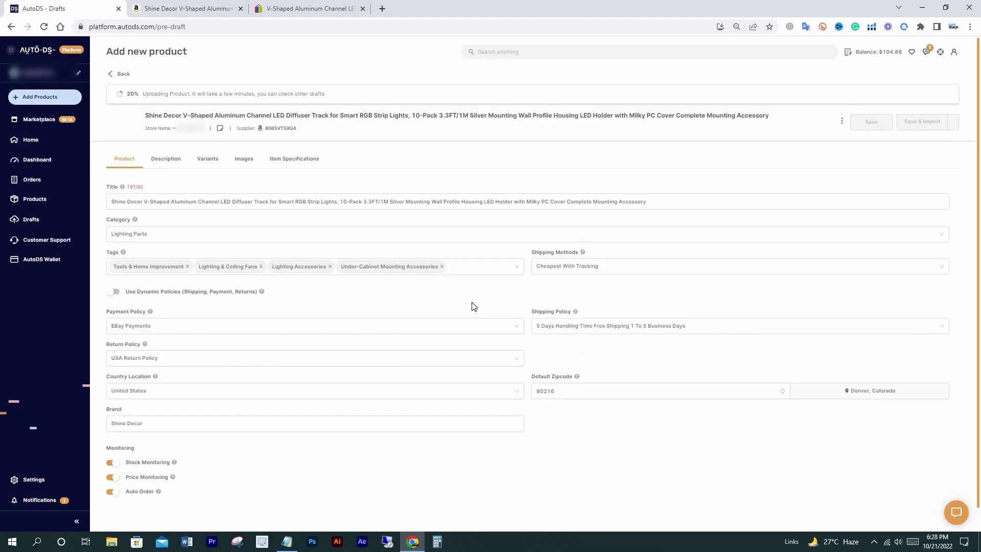
- Check the $29.99 Amazon price, then go to the competing eBay listing
left_click(198, 13)
left_click_drag(368, 314, 392, 317)
left_click(306, 8)
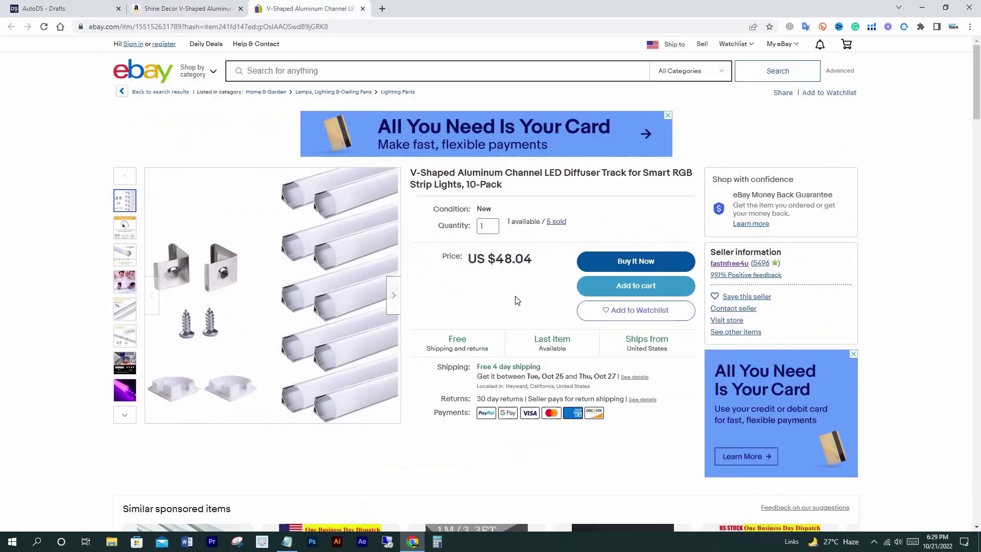
- Check the competitor's $48.04 price and its five recent sales, then return to Amazon
double_click(505, 257)
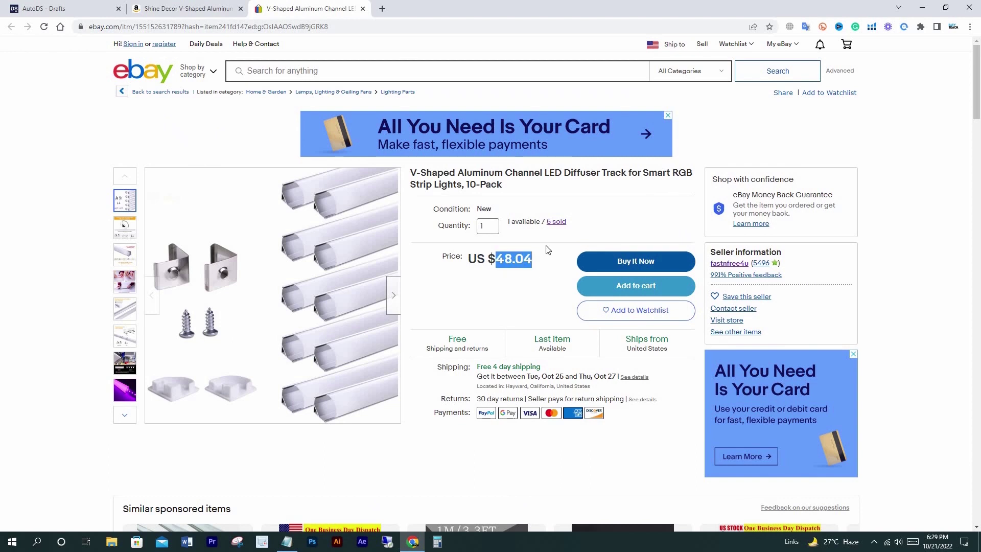
right_click(557, 222)
left_click(588, 228)
key("ctrl+Tab")
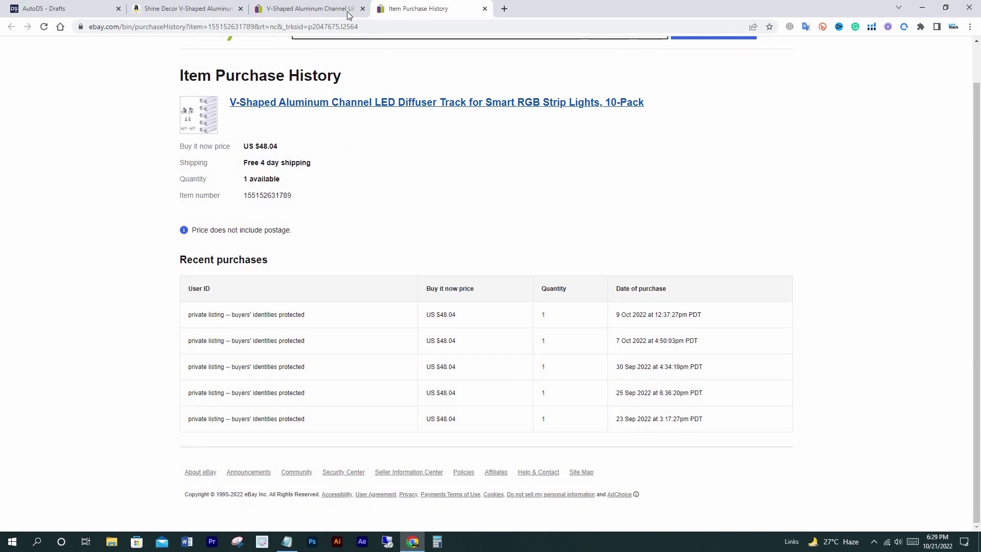
key("ctrl+w")
key("ctrl+shift+Tab")
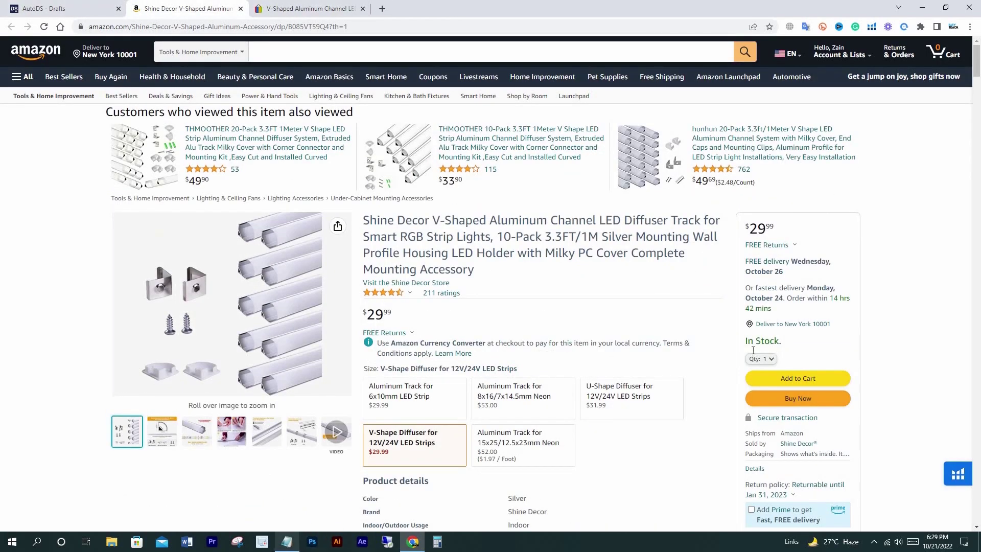
left_click(288, 543)
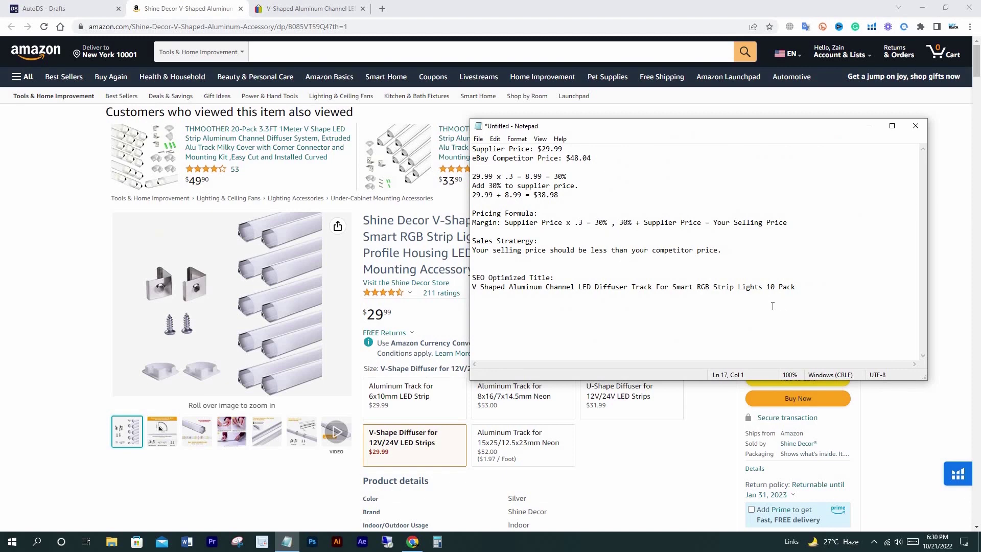
- Copy the SEO Optimized Title line from the Notepad pricing notes
left_click_drag(473, 287, 784, 295)
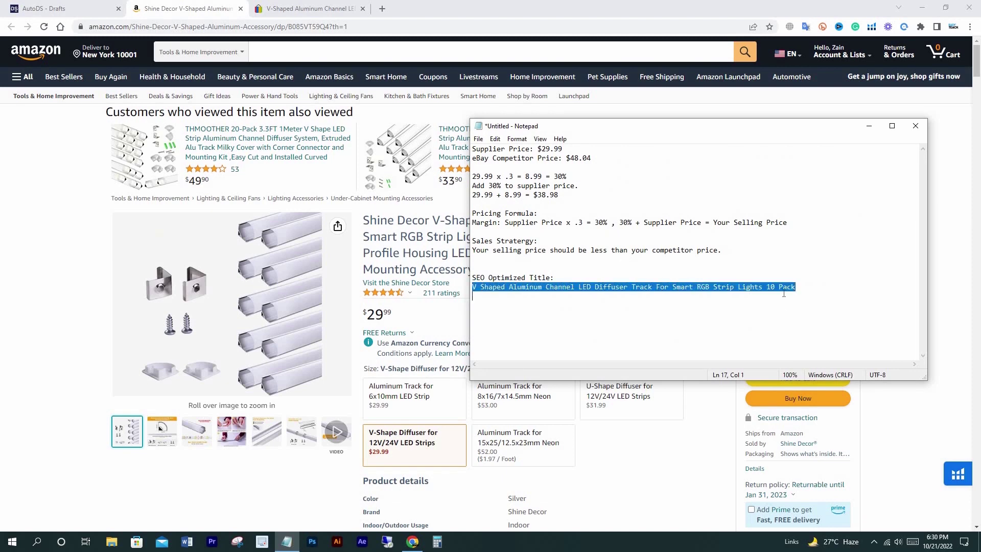
key("alt+Tab")
key("ctrl+Tab")
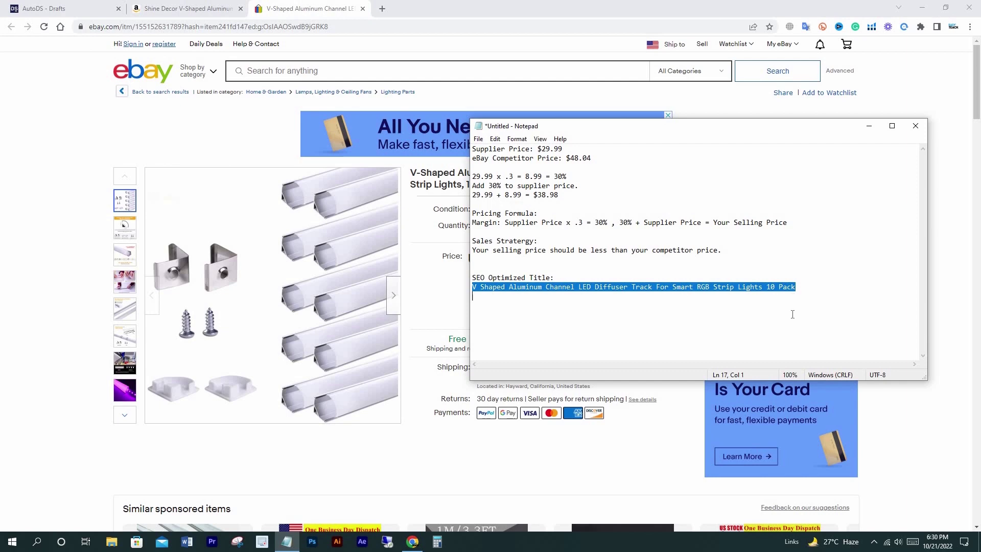
left_click(58, 7)
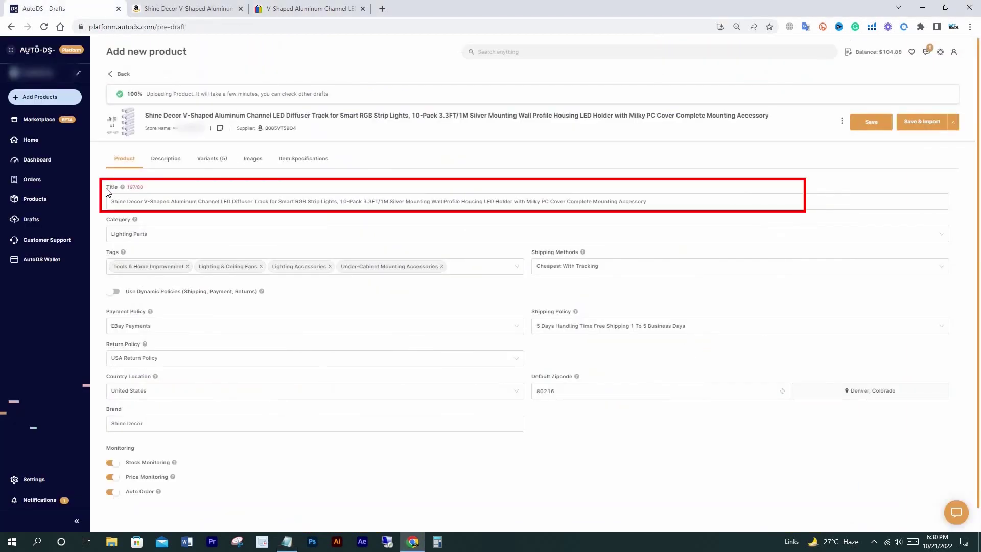
- Paste 'V Shaped Aluminum Channel LED Diffuser Track For Smart RGB Strip Lights 10 Pack' over the title
triple_click(143, 204)
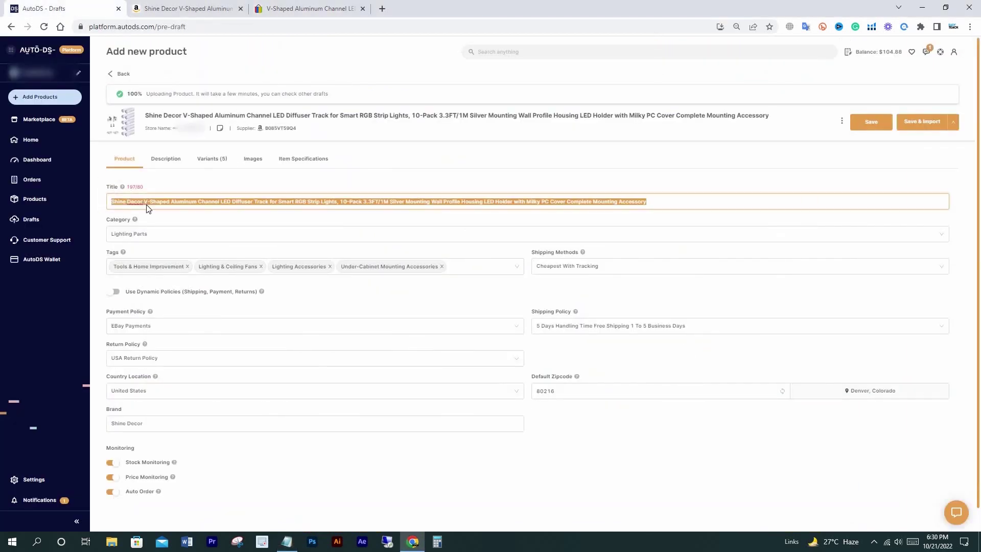
right_click(144, 203)
left_click(169, 250)
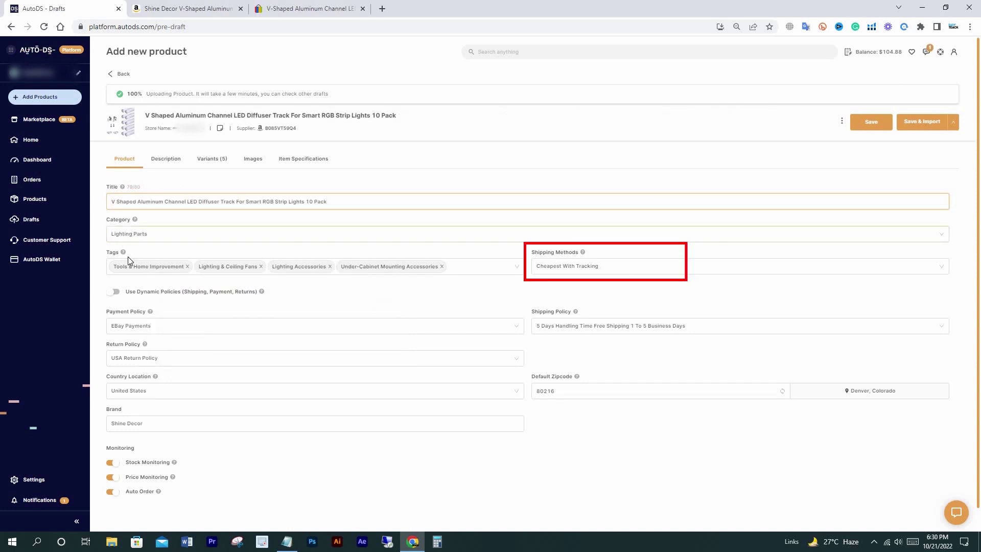
- Turn Use Dynamic Policies on and then back off
left_click(113, 292)
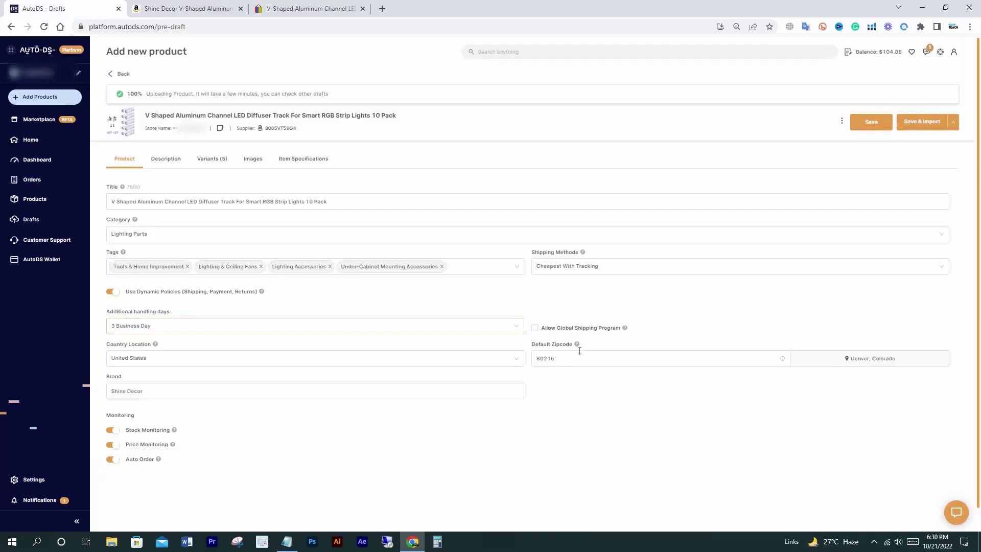
left_click(112, 291)
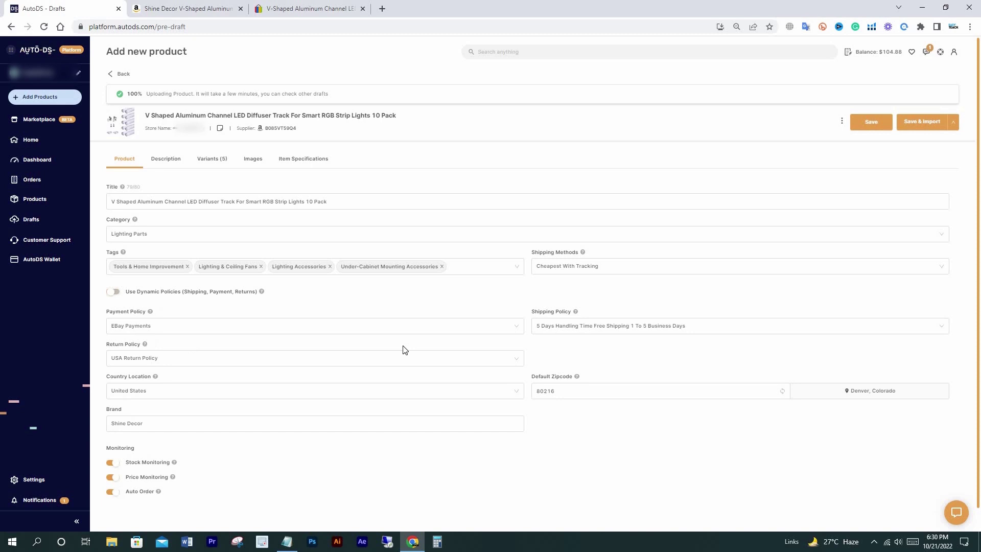
left_click(165, 159)
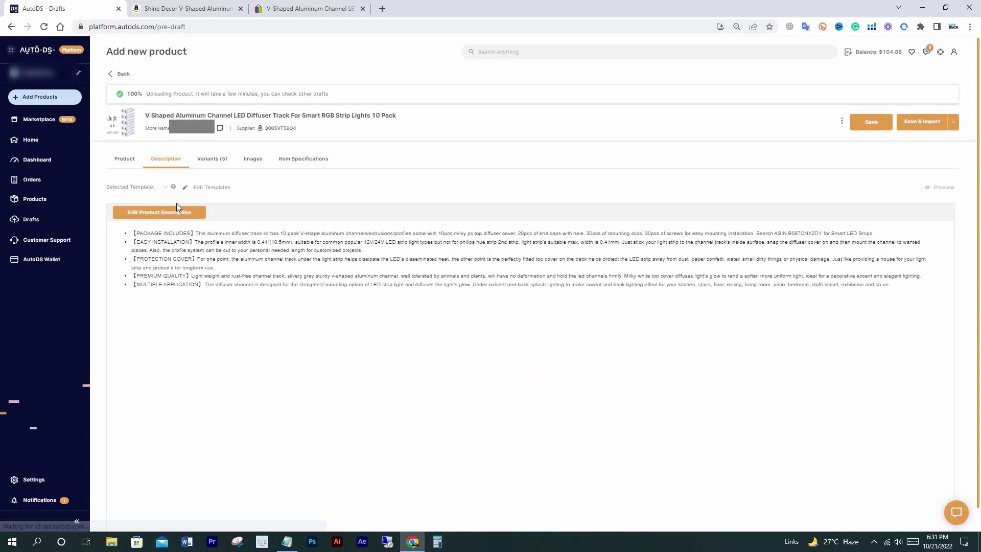
- Open the product description for editing, then show the five size variants
left_click(160, 215)
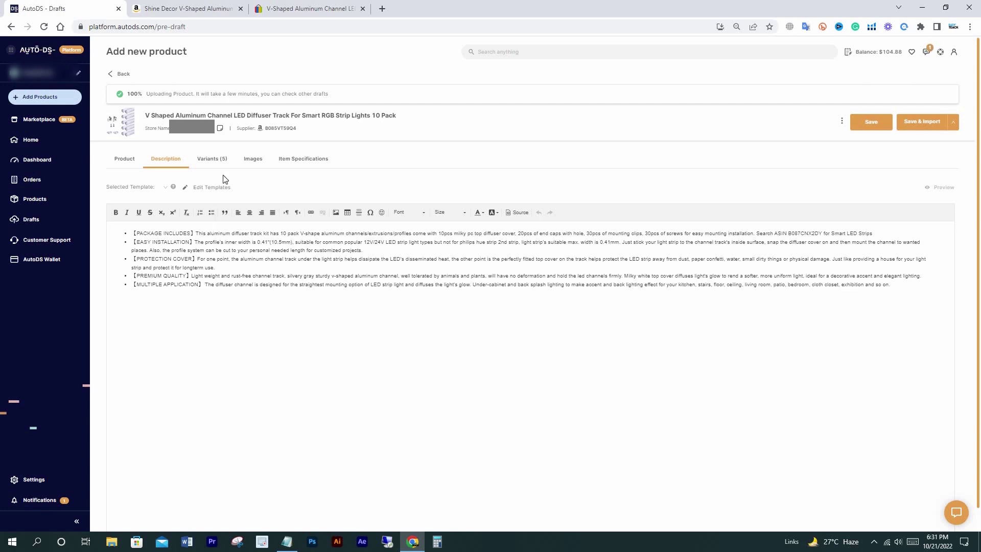
left_click(212, 158)
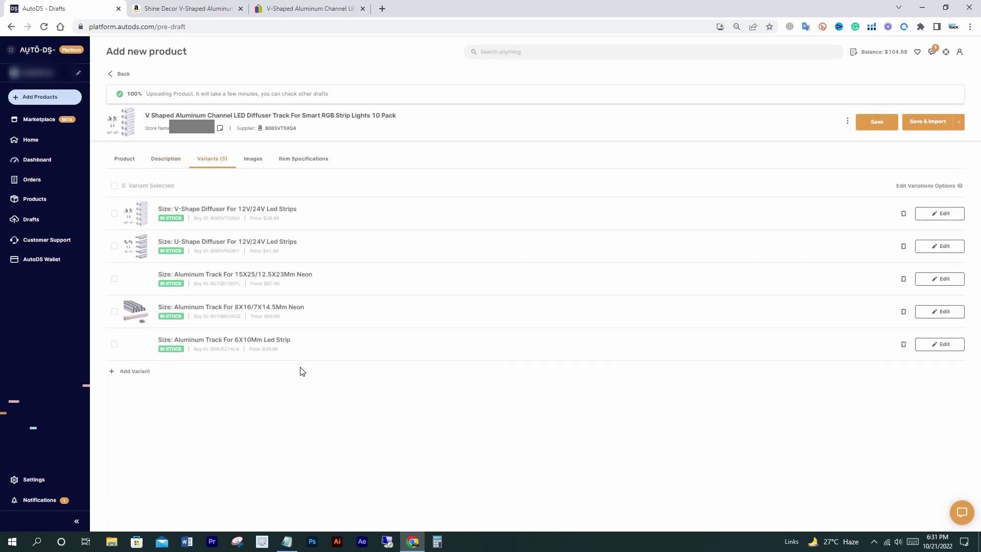
- Compare the V-Shape Diffuser variant's pricing and general details against the Amazon and eBay pages
left_click(191, 8)
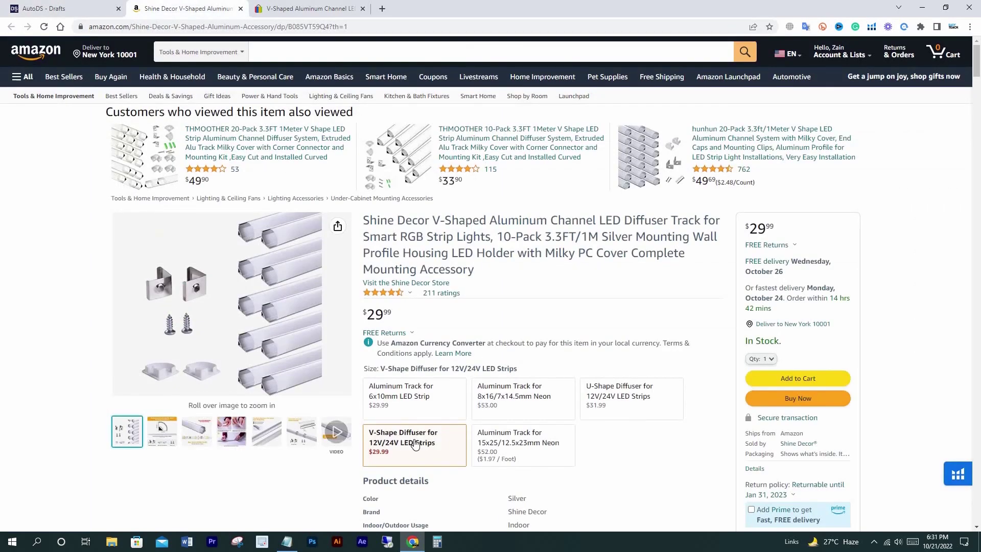
key("ctrl+shift+Tab")
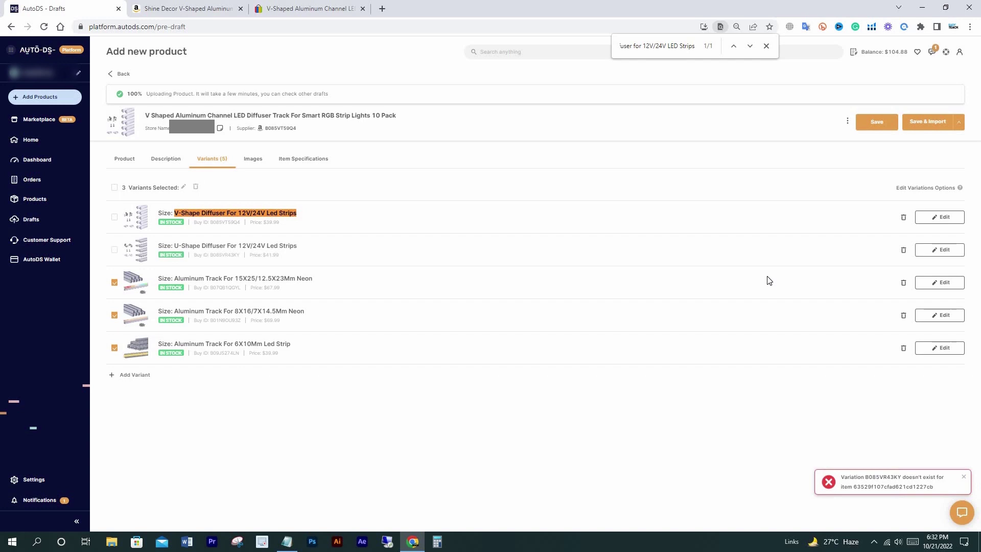
left_click(940, 214)
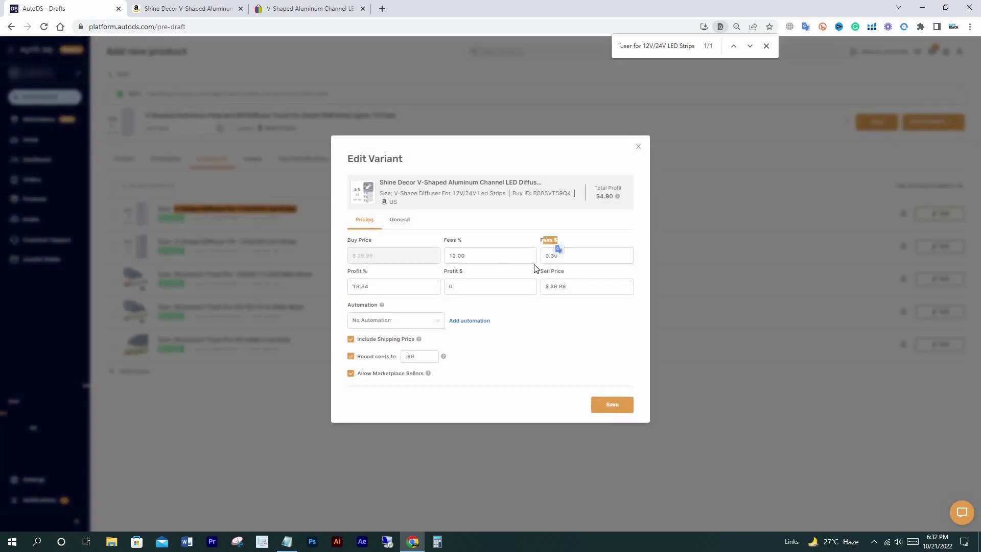
left_click(302, 8)
key("ctrl+1")
left_click(401, 223)
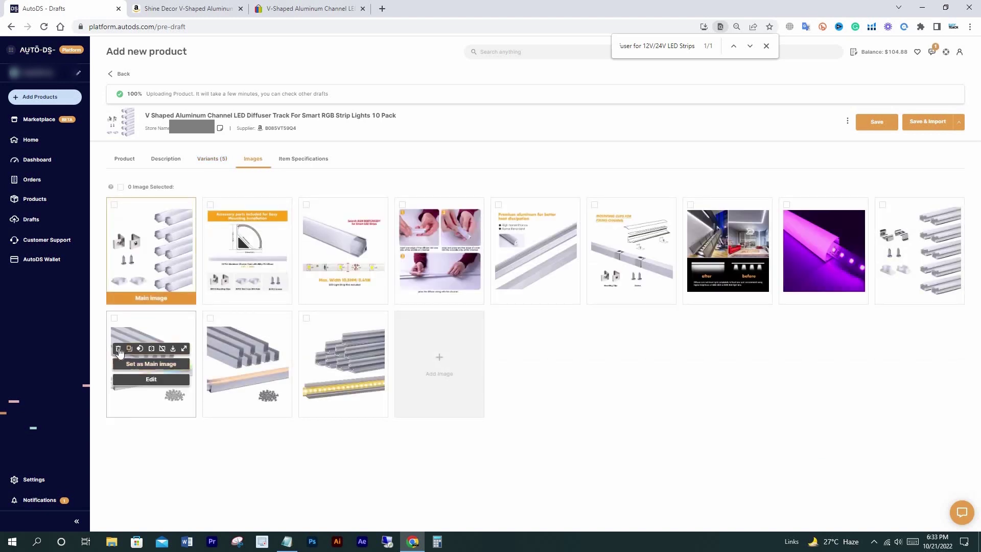
left_click(119, 349)
- Delete the remaining extra second-row product images
left_click(118, 349)
left_click(119, 349)
left_click(305, 160)
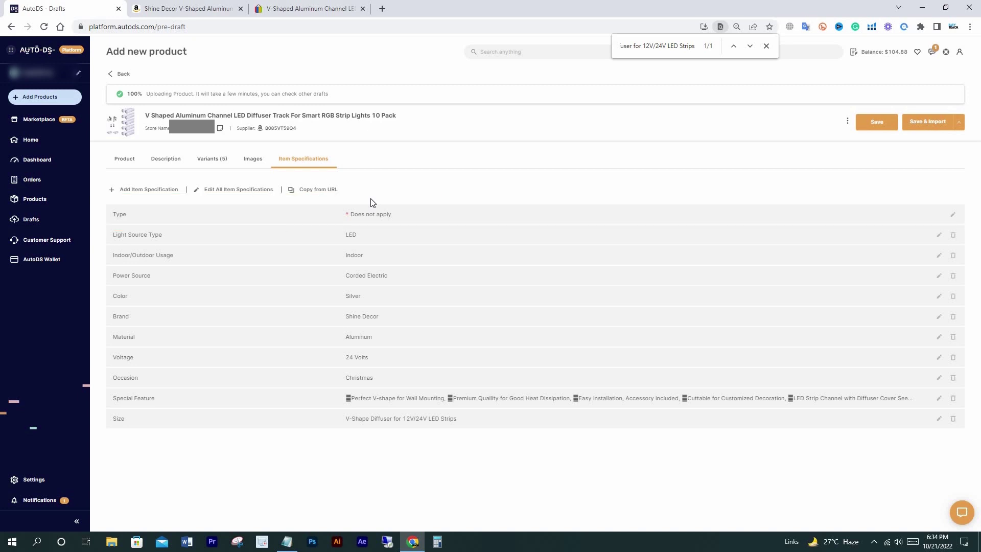
- Set the Type specification to 'LED Diffuser Track' from the Amazon title, then save and import
left_click(953, 215)
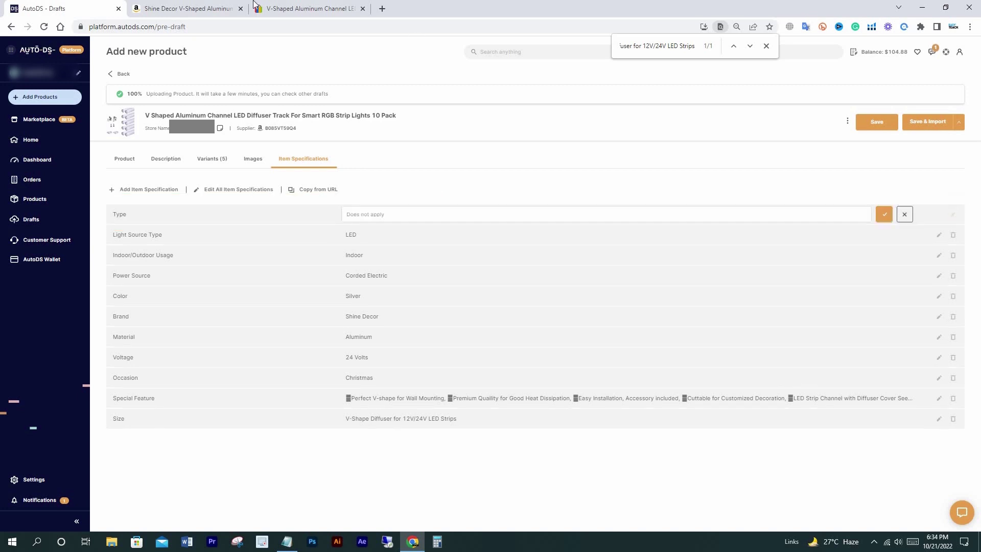
key("ctrl+Tab")
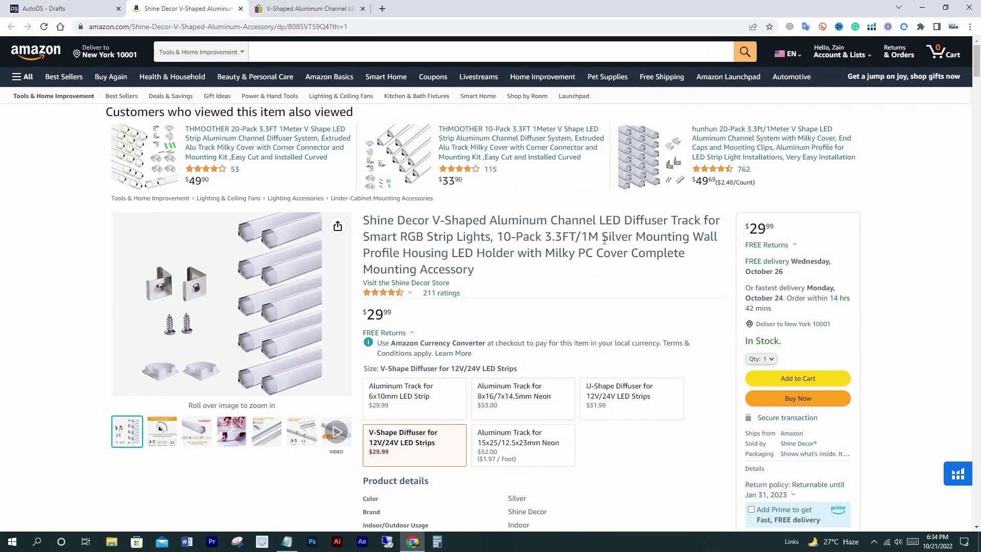
left_click_drag(599, 220, 687, 230)
right_click(679, 223)
left_click(701, 227)
left_click(61, 9)
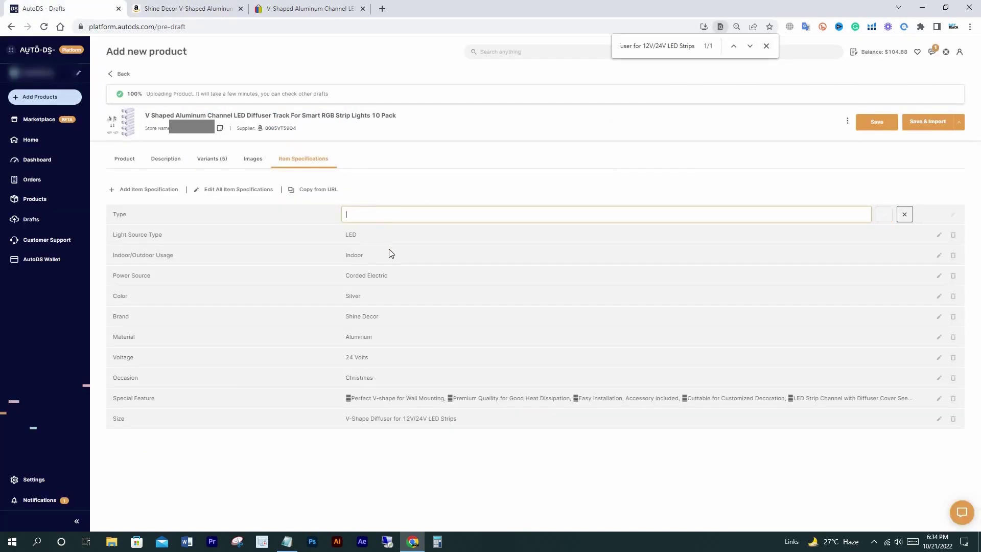
right_click(367, 215)
left_click(389, 295)
key("Return")
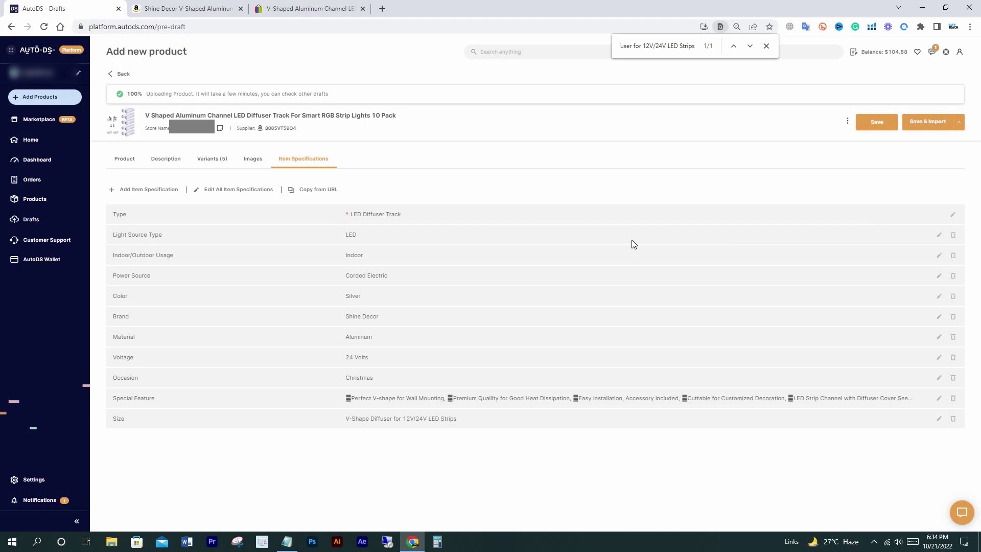
left_click(916, 129)
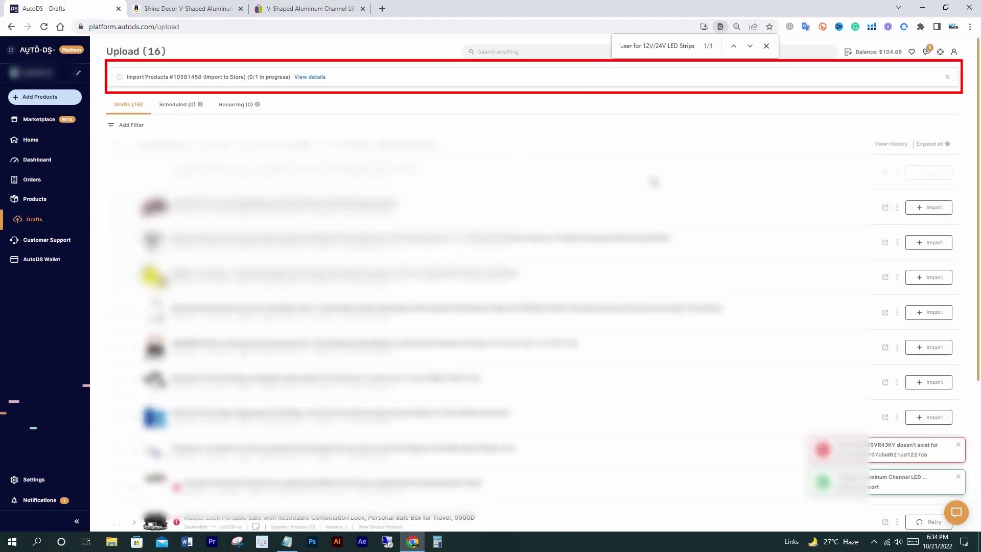
- Open the import details and check the new eBay listing's $39.99 price and size choices
left_click(309, 78)
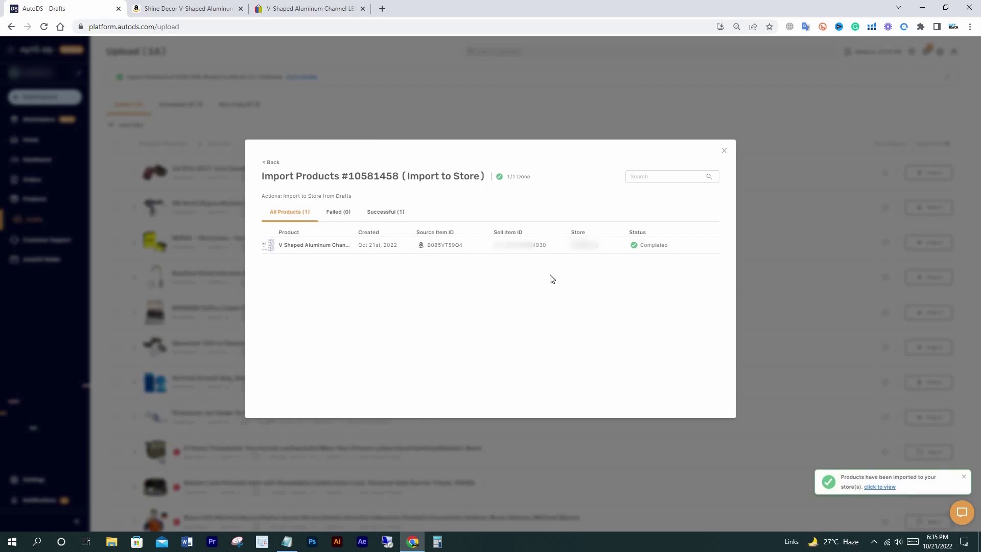
right_click(539, 254)
left_click(558, 254)
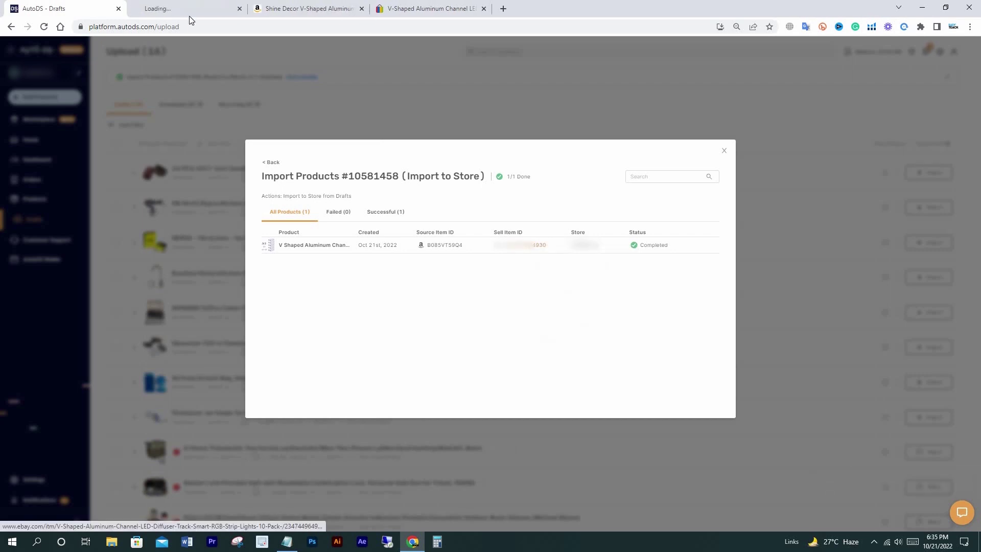
left_click(184, 9)
left_click_drag(496, 223, 521, 223)
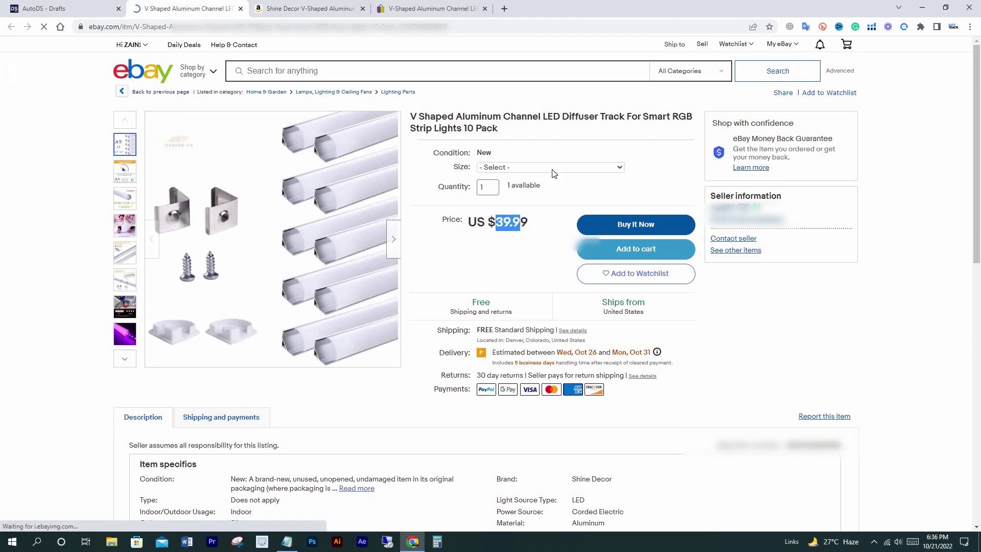
left_click(555, 169)
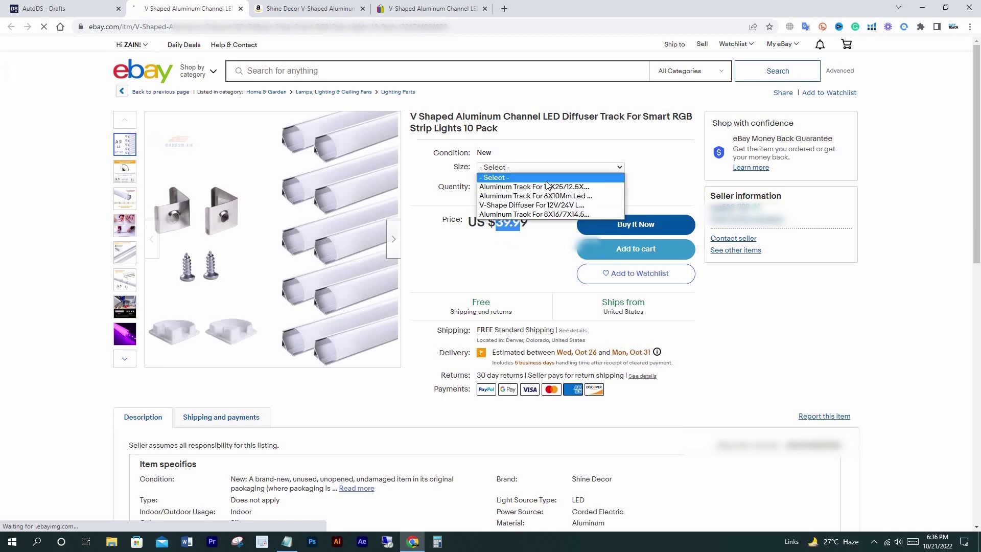
left_click(510, 250)
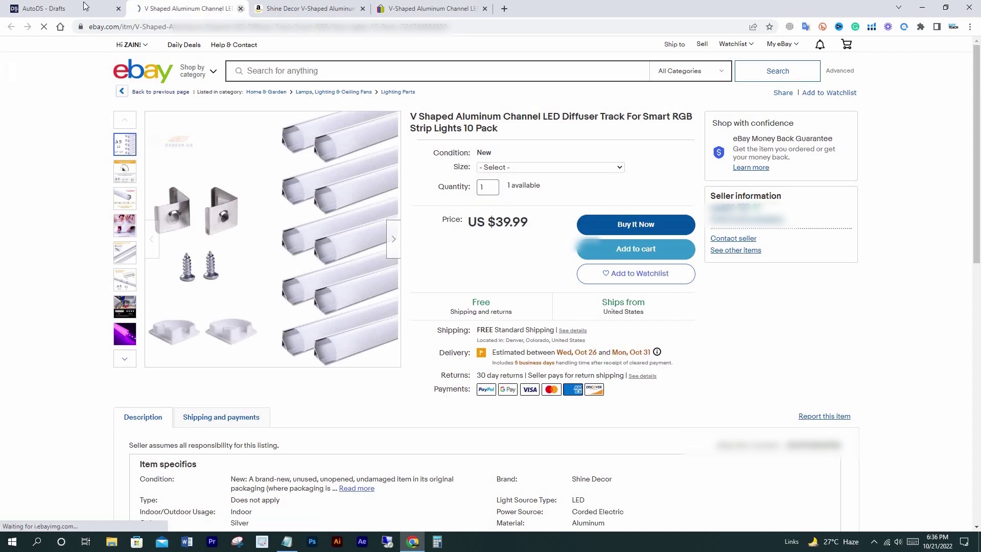
- Close the import details and show the Products list with the new product
left_click(41, 7)
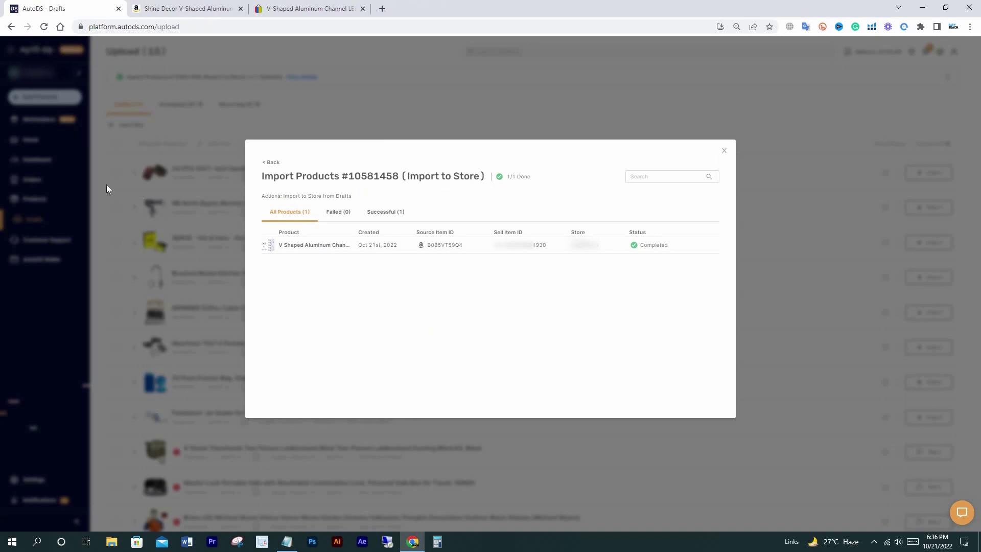
left_click(57, 187)
left_click(36, 200)
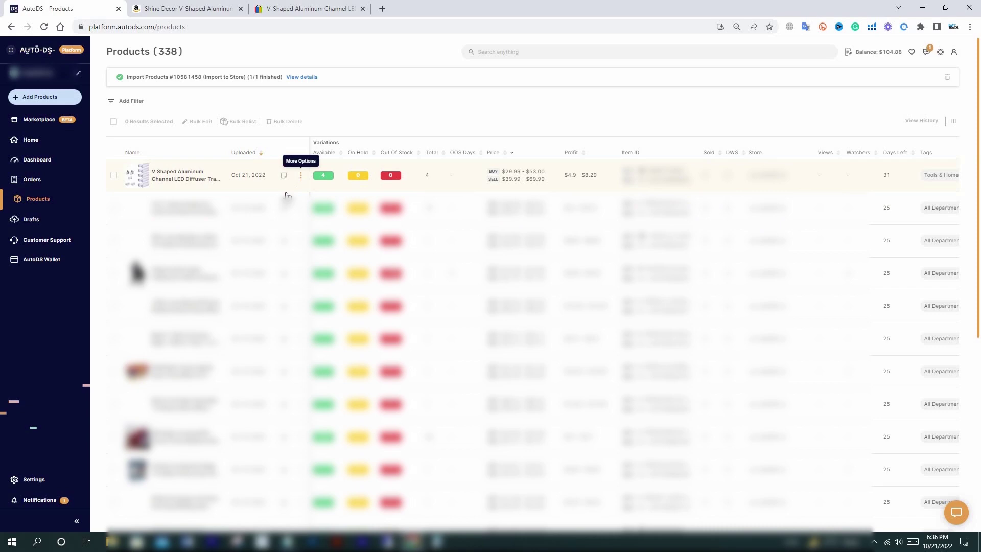
- Delete every variant except the V-Shape Diffuser size chosen on Amazon
left_click(284, 176)
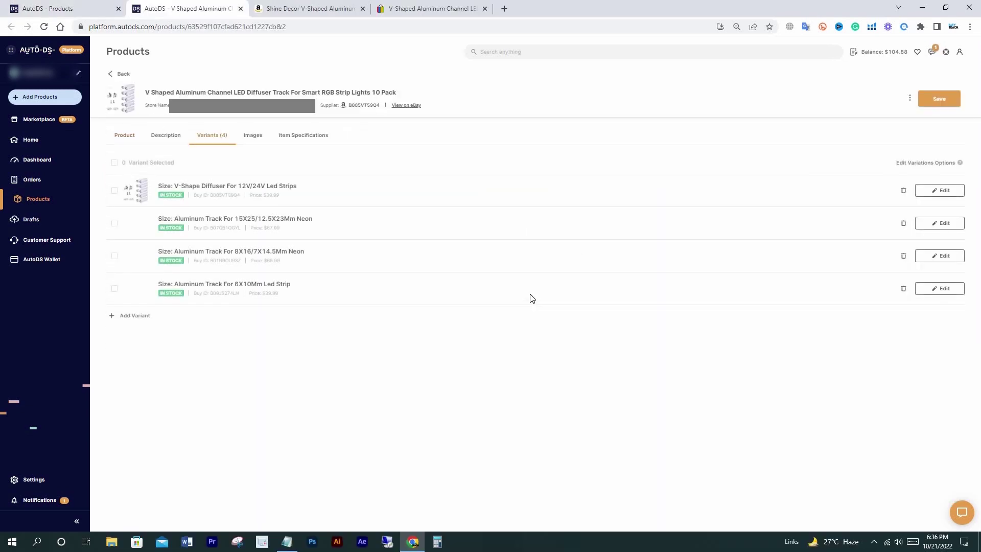
left_click(301, 4)
left_click_drag(385, 365, 535, 366)
right_click(439, 372)
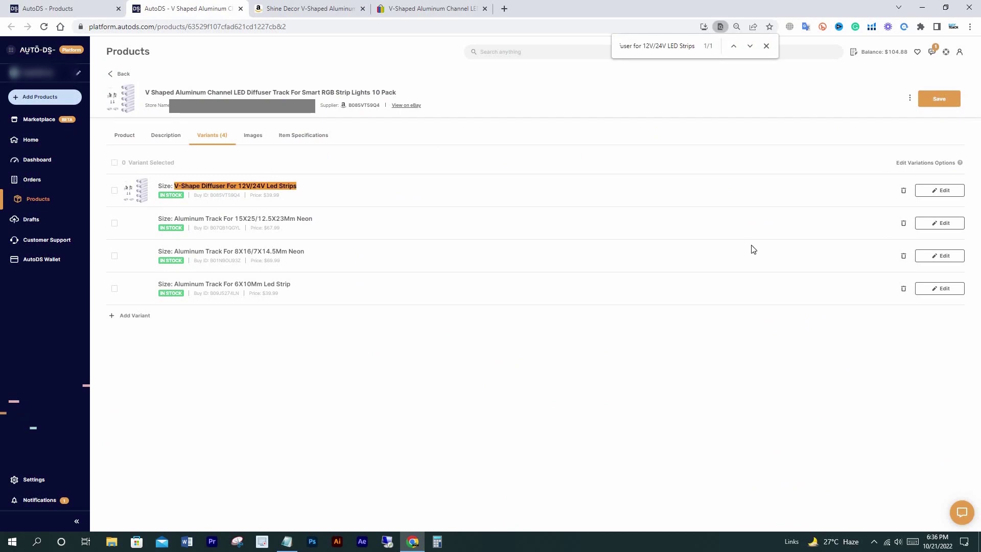
left_click(114, 223)
left_click(114, 256)
left_click(195, 163)
left_click(509, 310)
- Set the remaining variant's Fees to 15% and Profit to $2, and save
left_click(940, 192)
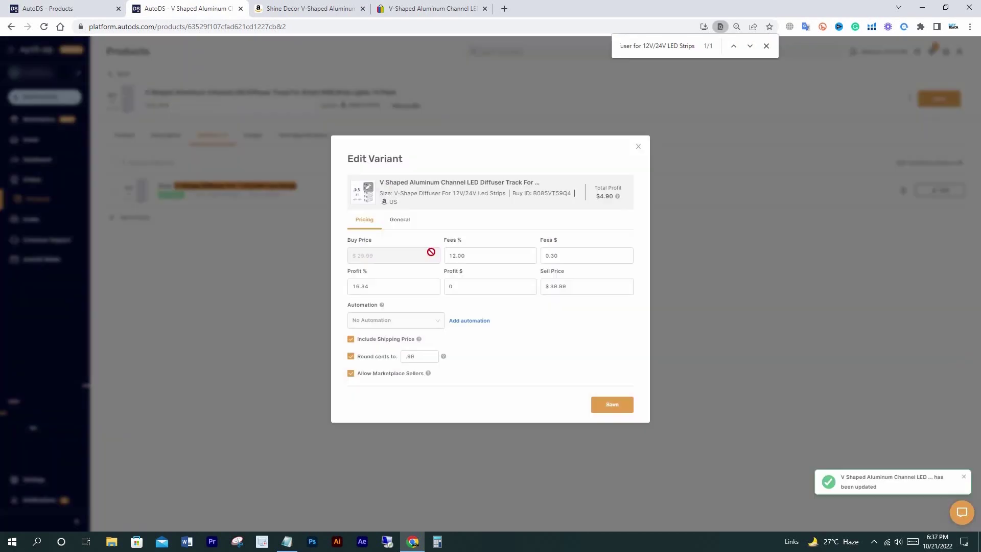
double_click(472, 252)
type("15")
double_click(452, 286)
type("2")
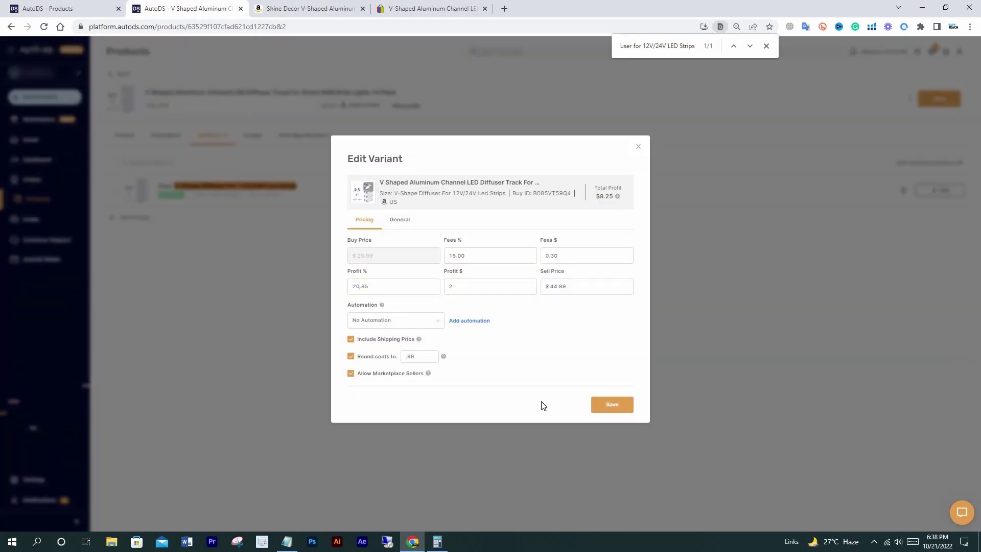
key("Escape")
key("Return")
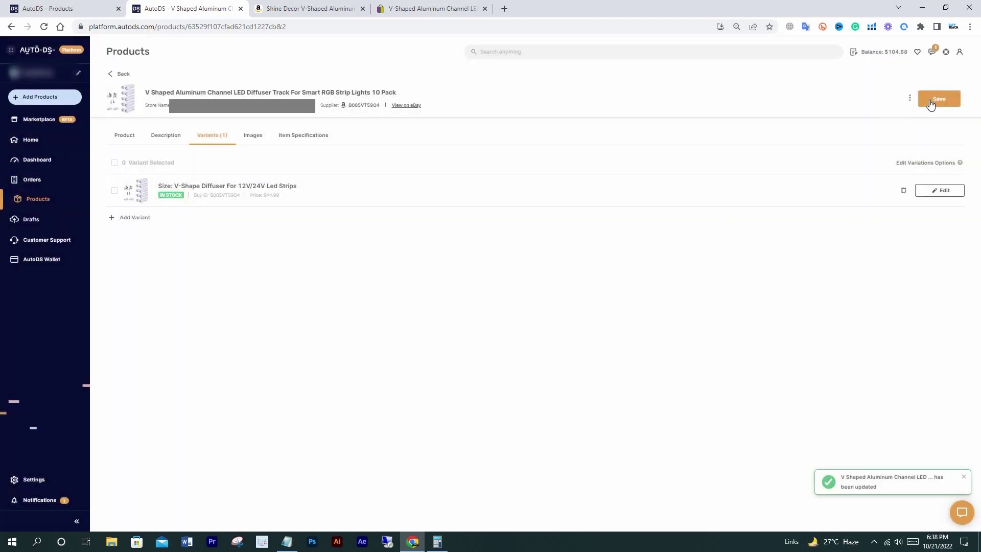
- Open the updated eBay listing in a new tab
right_click(404, 105)
left_click(450, 113)
left_click(306, 8)
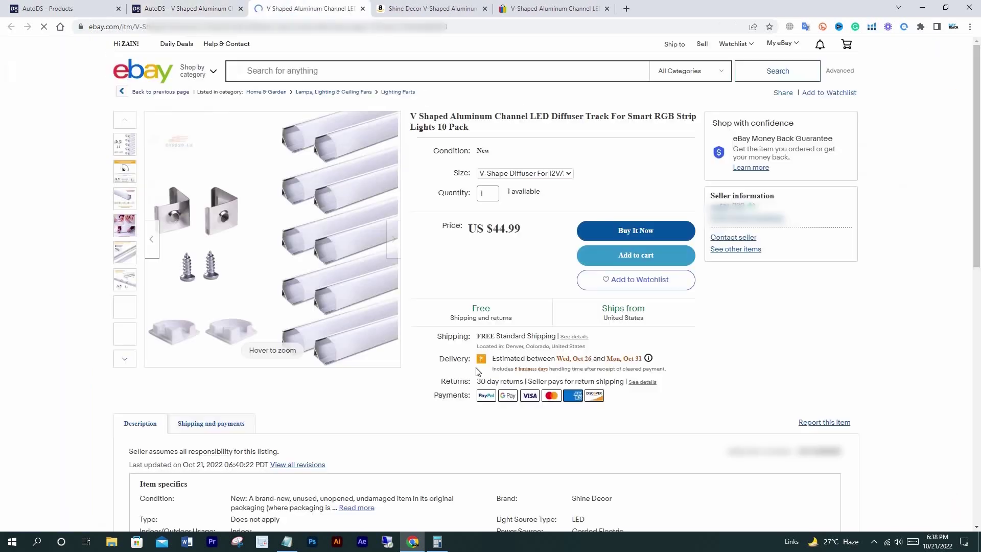